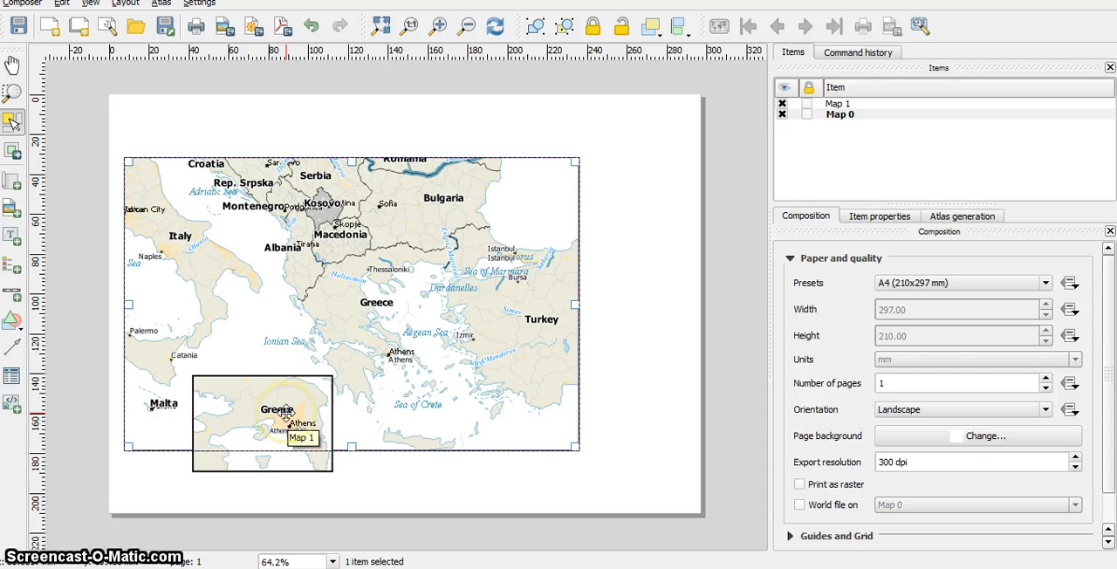
Select the large Greece map (Map 0) rather than the Athens inset
left_click(308, 401)
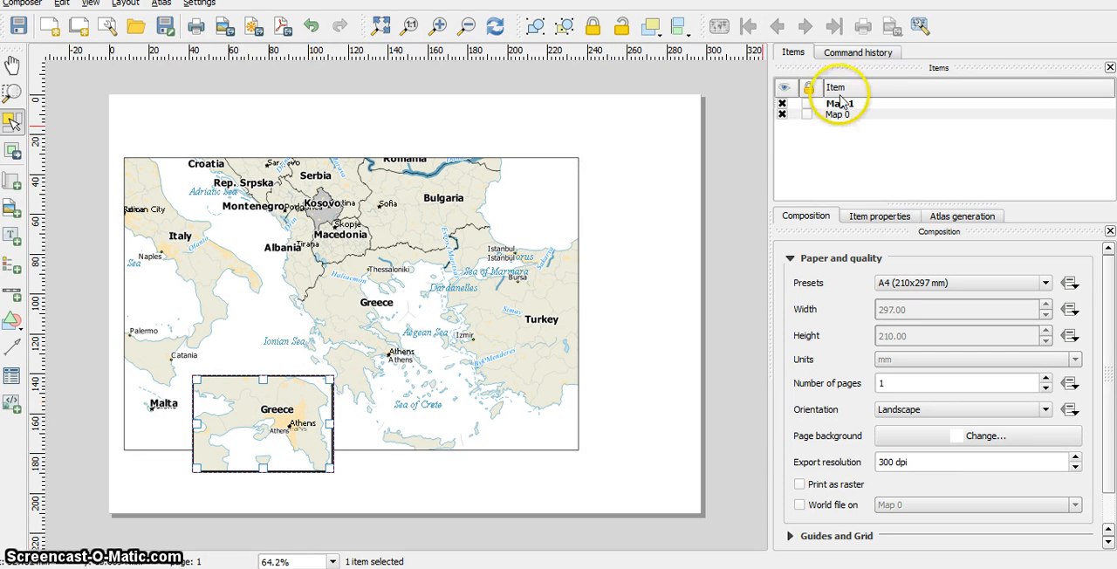
left_click(519, 406)
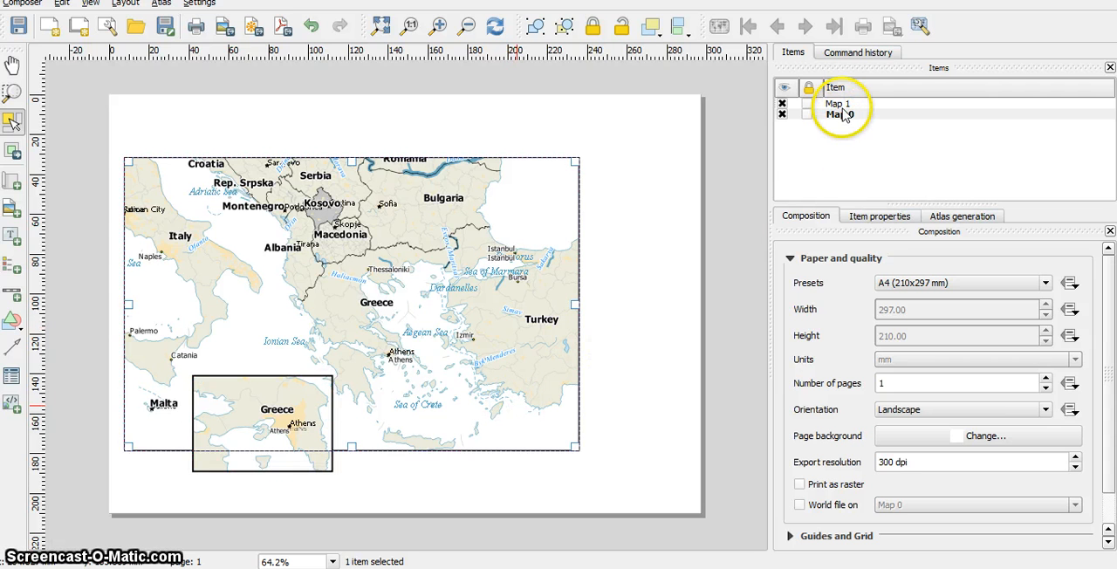
Add Overview 1 to the main map from the Overviews section of Item properties
left_click(878, 215)
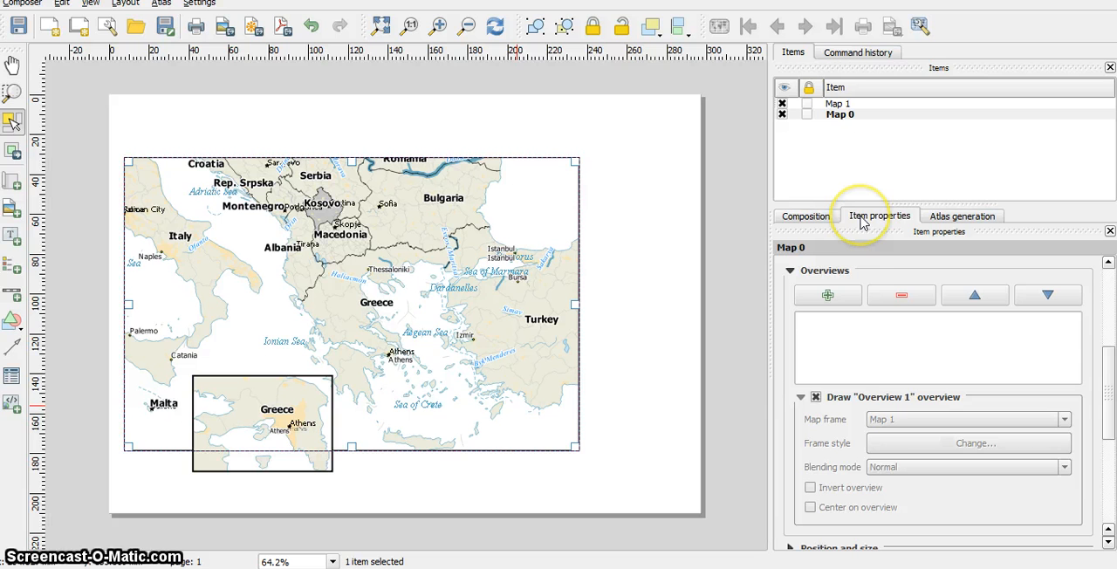
left_click(1107, 384)
mouse_move(1111, 332)
left_mouse_down()
mouse_move(1106, 269)
mouse_move(1110, 367)
left_mouse_up()
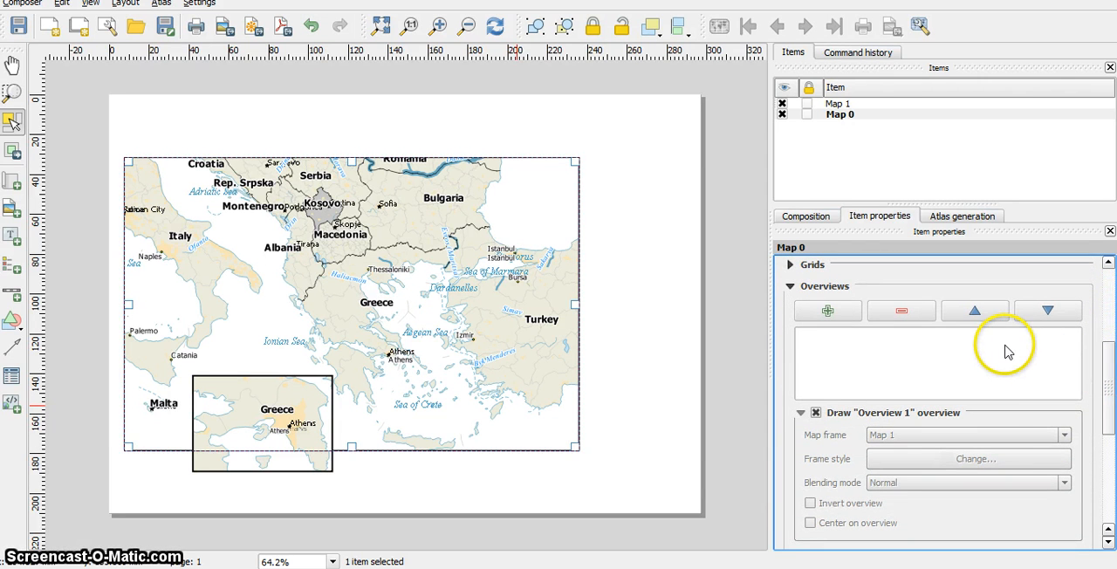
left_click(827, 310)
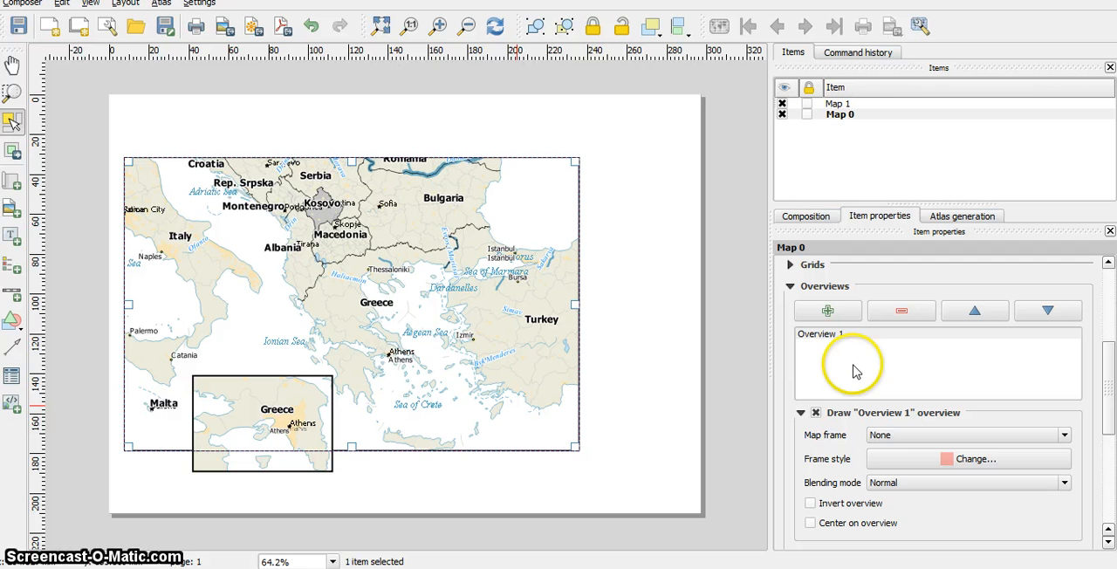
Set Overview 1's map frame to Map 1, drawing a red box over Athens
left_click(886, 434)
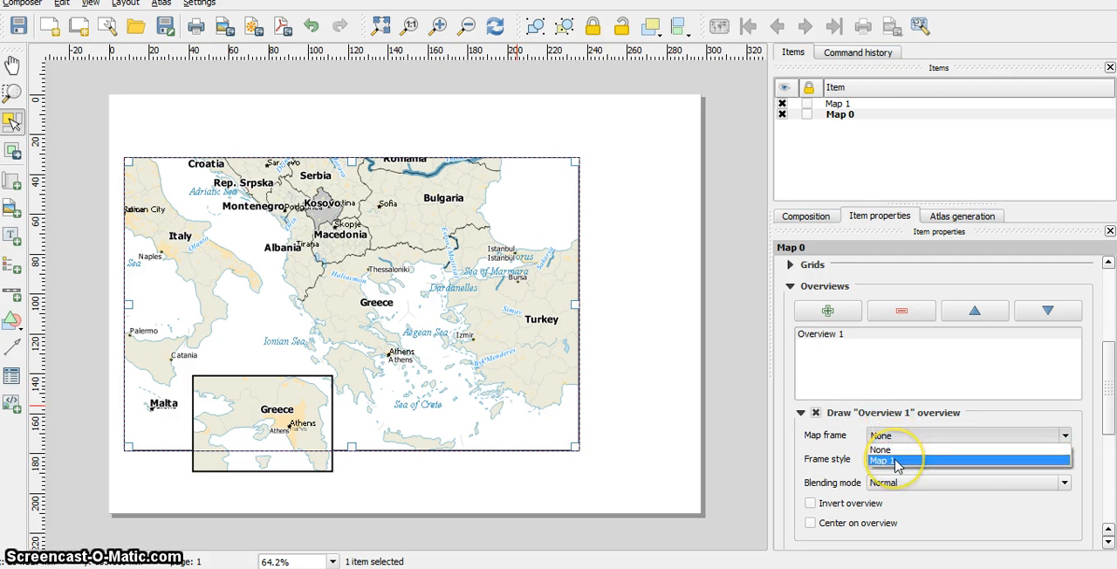
left_click(894, 463)
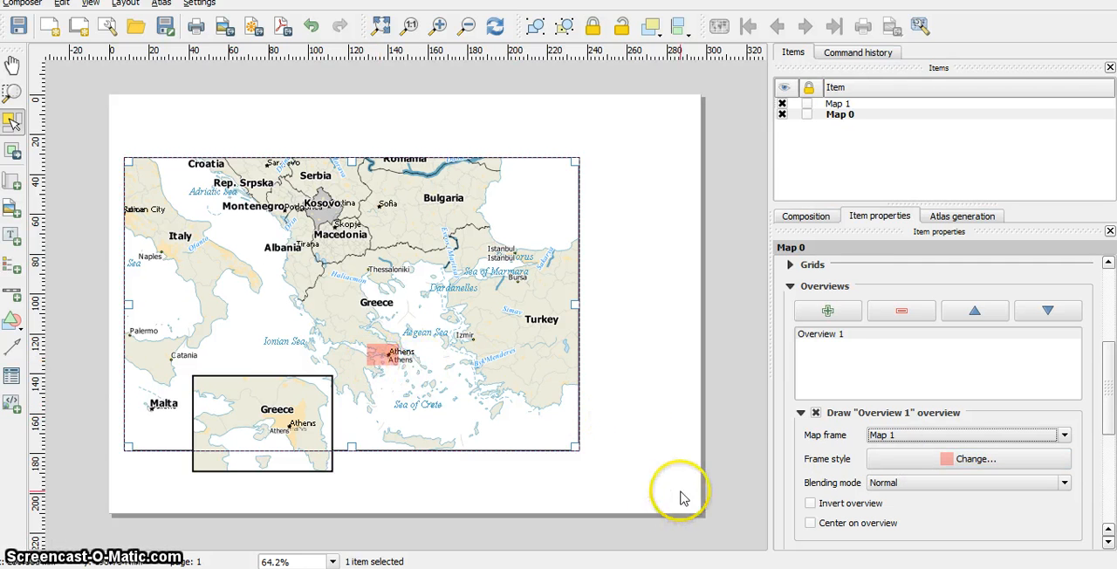
left_click(914, 460)
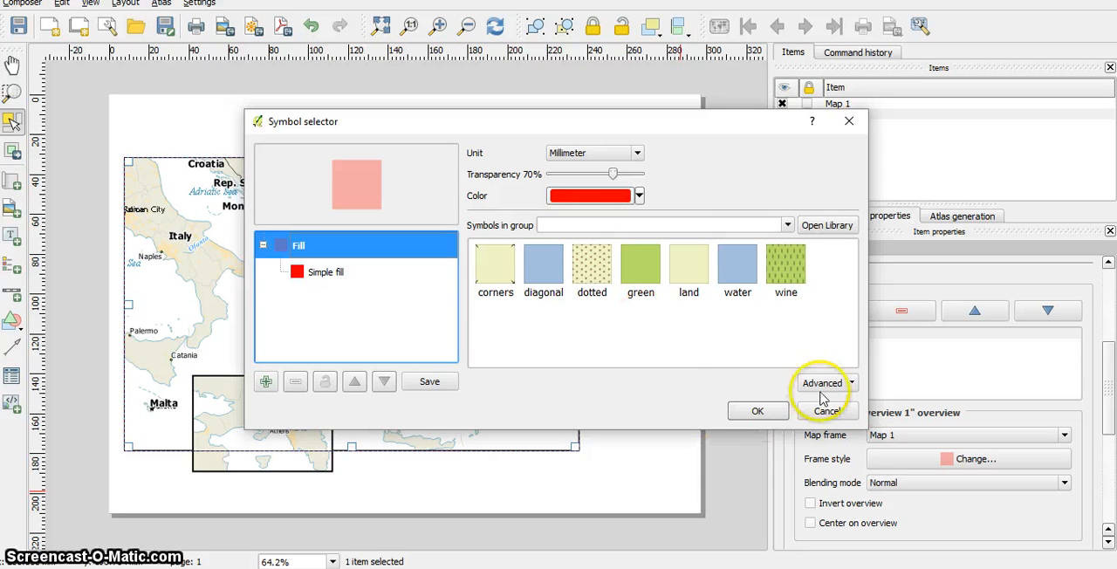
left_click(589, 195)
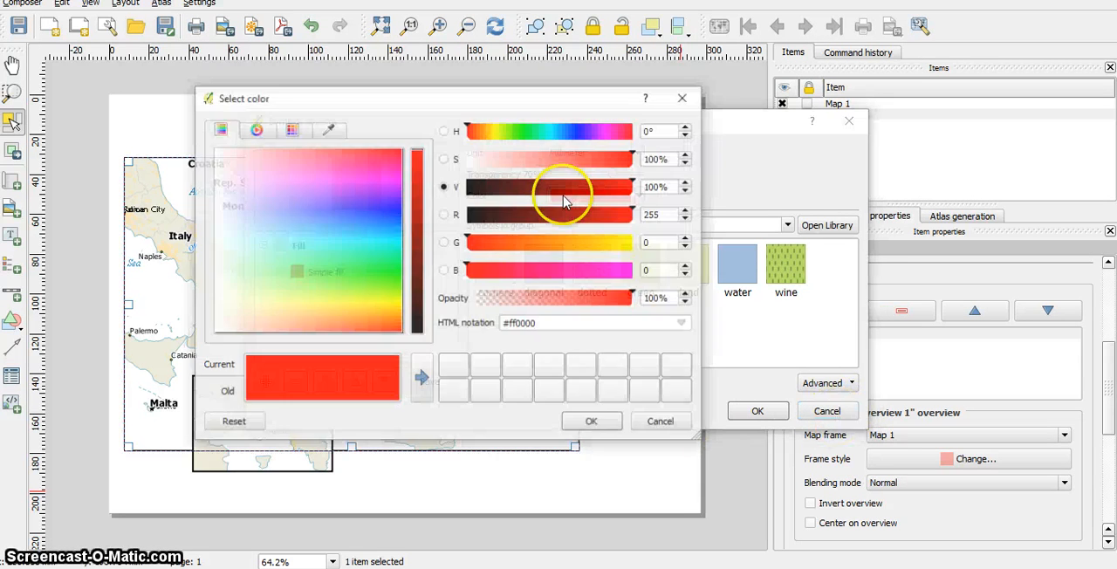
left_click(661, 423)
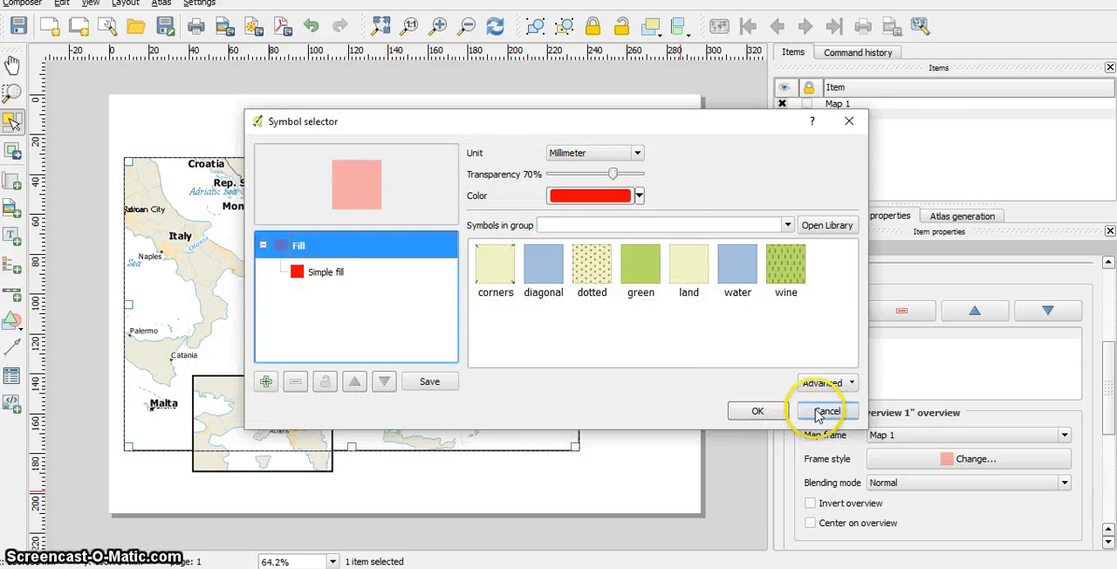
left_click(827, 411)
left_click(906, 482)
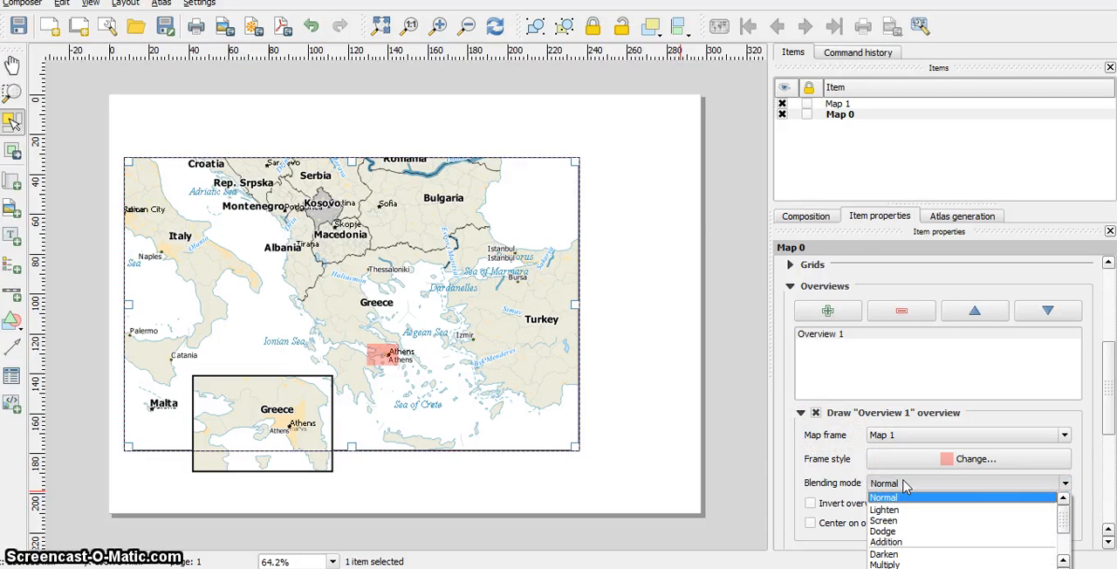
left_click(885, 509)
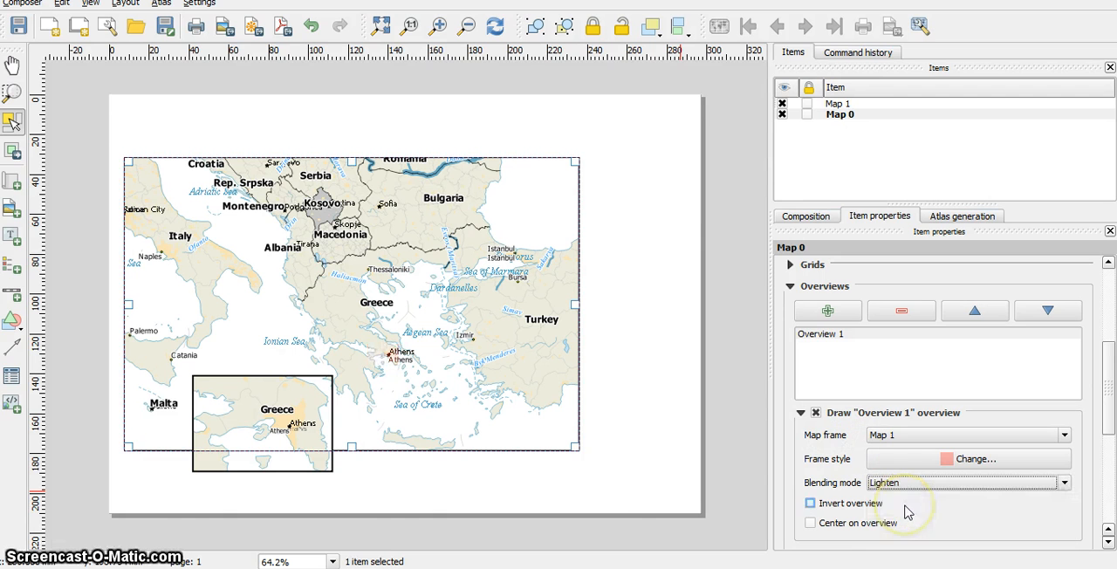
left_click(905, 482)
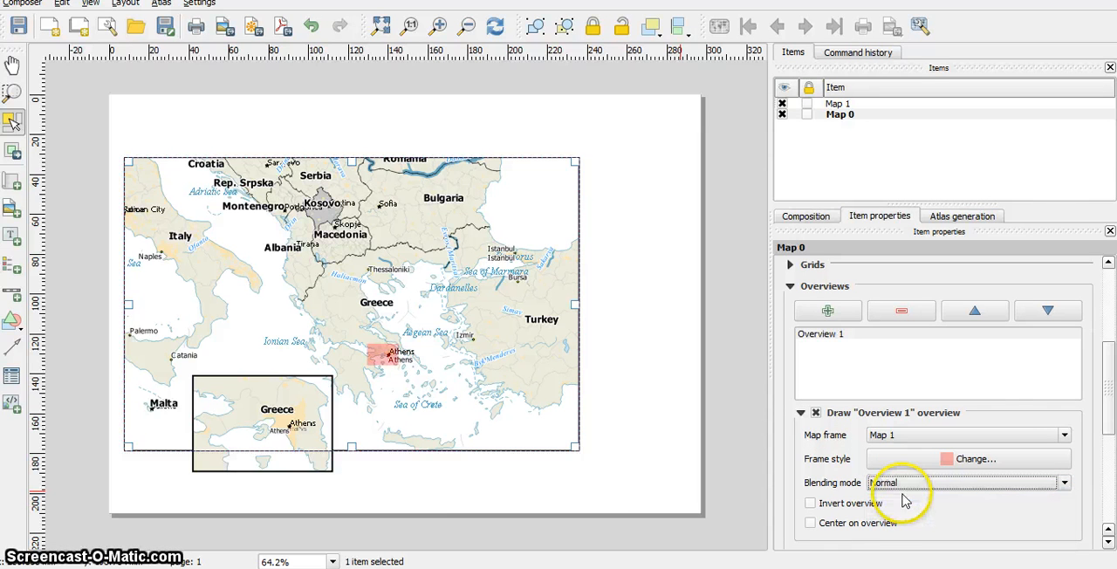
left_click(811, 503)
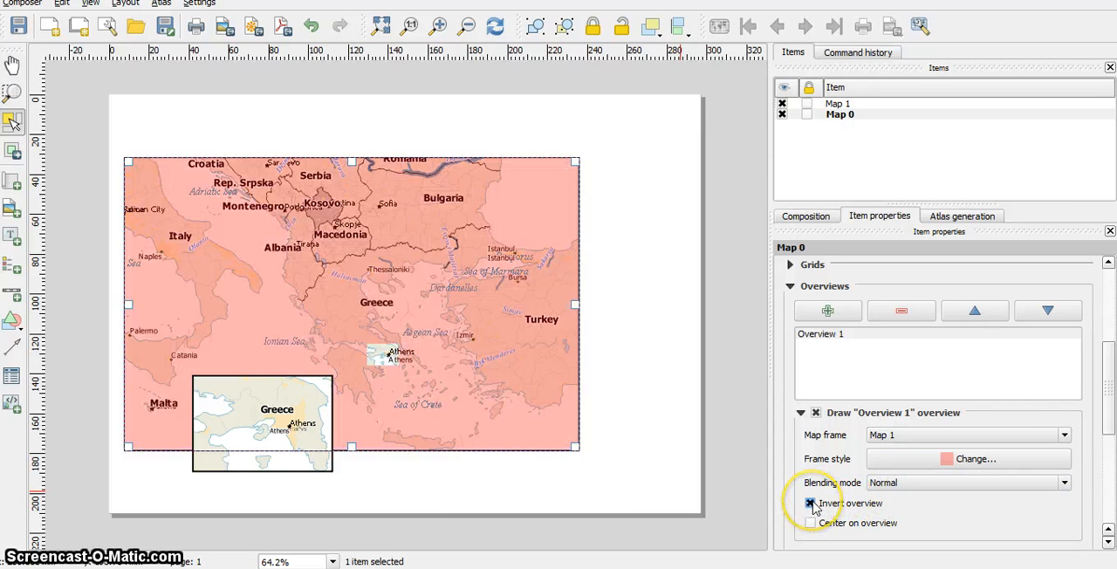
left_click(811, 503)
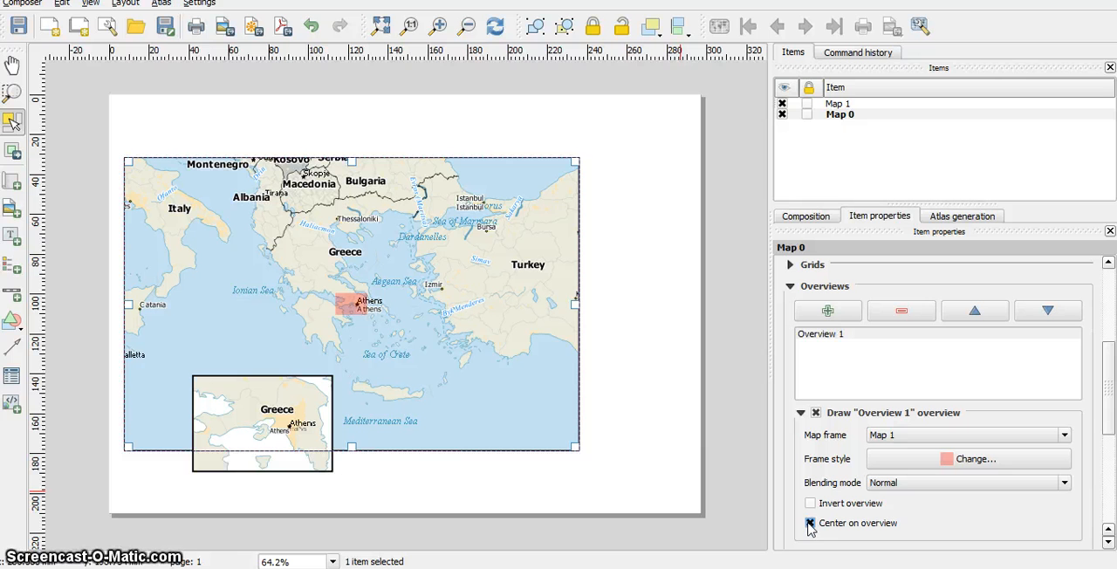
left_click(661, 388)
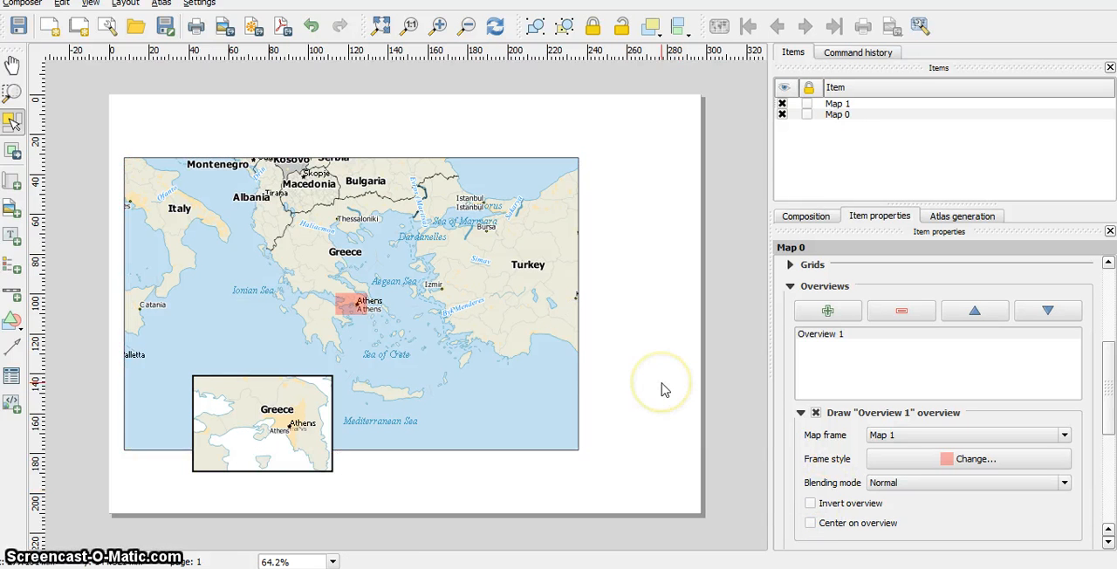